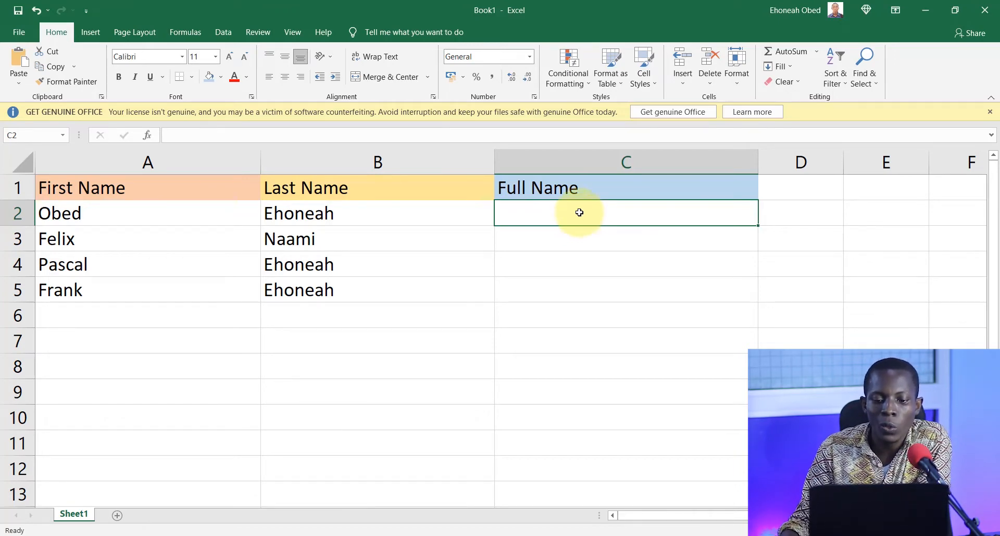
- Enter the formula =CONCATENATE(A2,B2) in cell C2 to join the first and last names
{"action": "left_click", "coordinate": [571, 241]}
{"action": "left_click", "coordinate": [571, 207]}
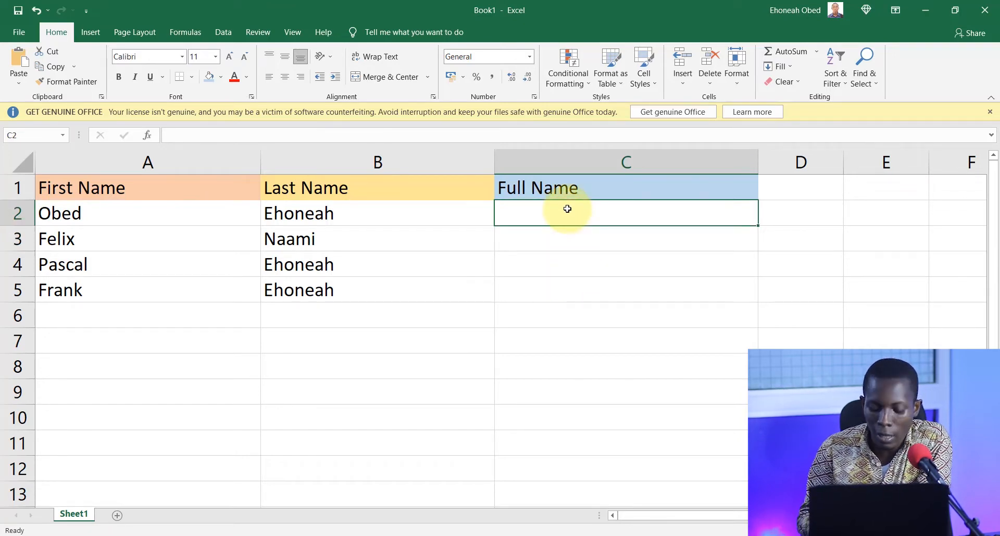
{"action": "type", "text": "="}
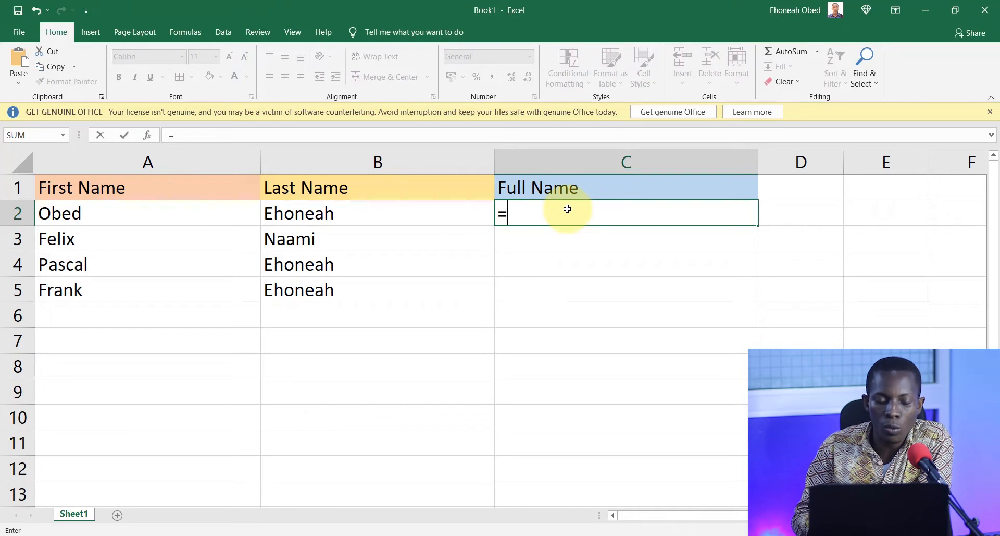
{"action": "type", "text": "conc"}
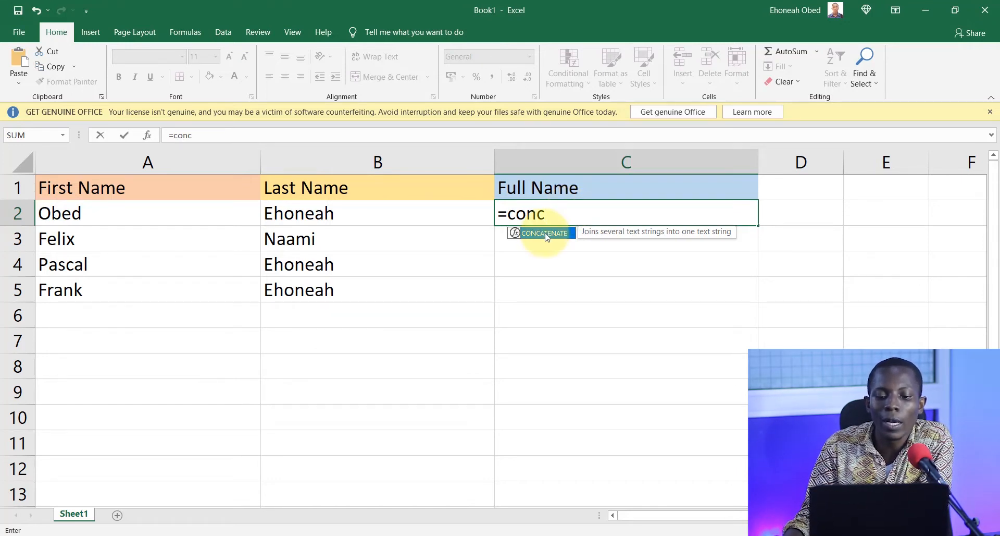
{"action": "type", "text": "atenate"}
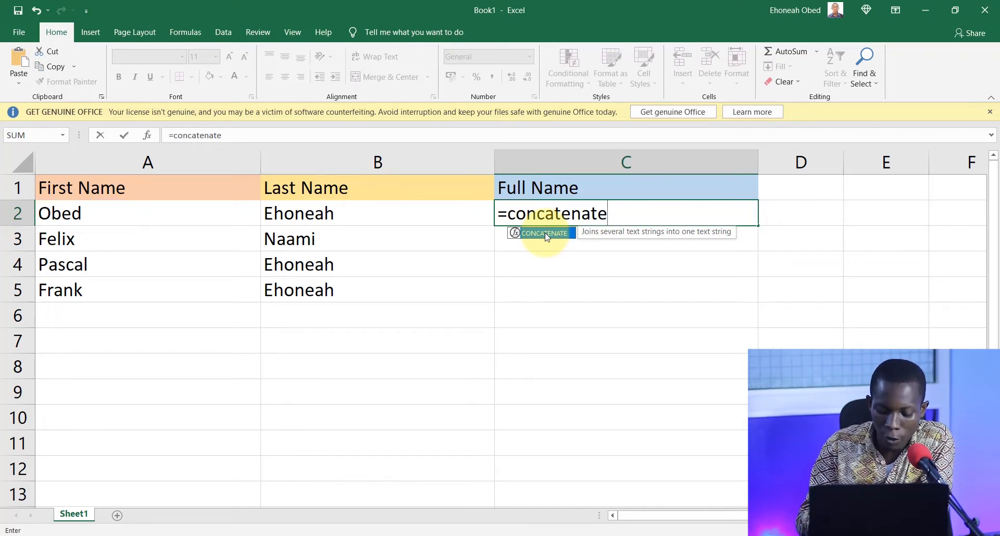
{"action": "type", "text": "("}
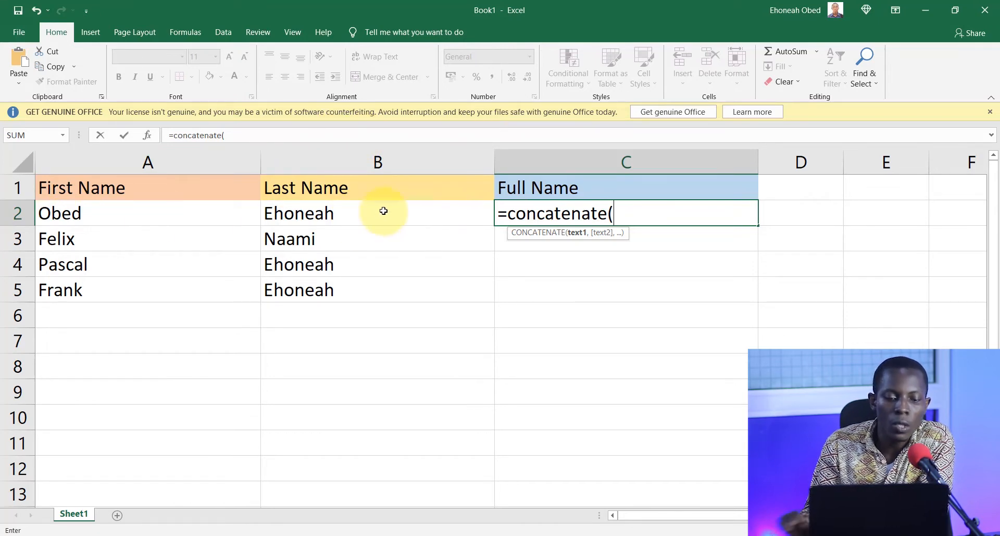
{"action": "type", "text": "A"}
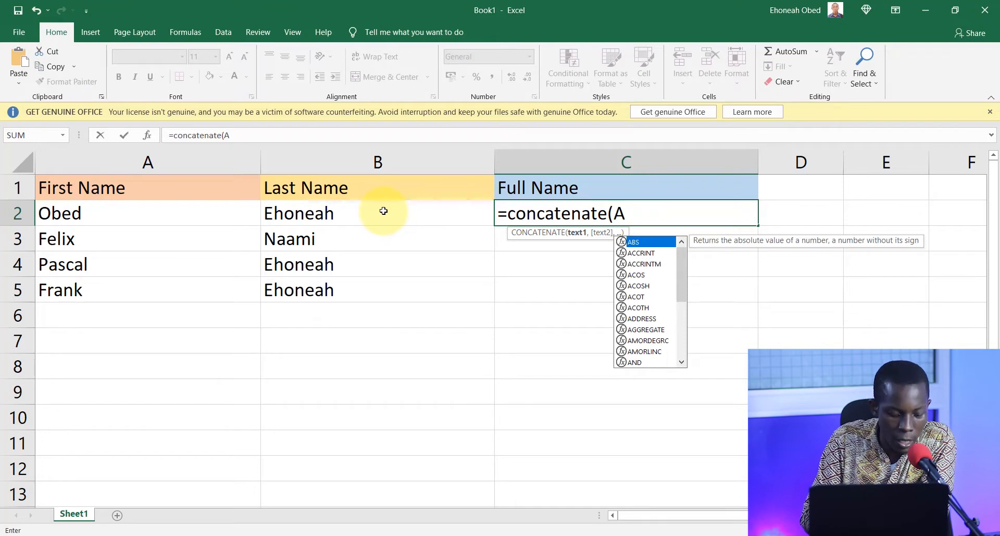
{"action": "type", "text": "2,"}
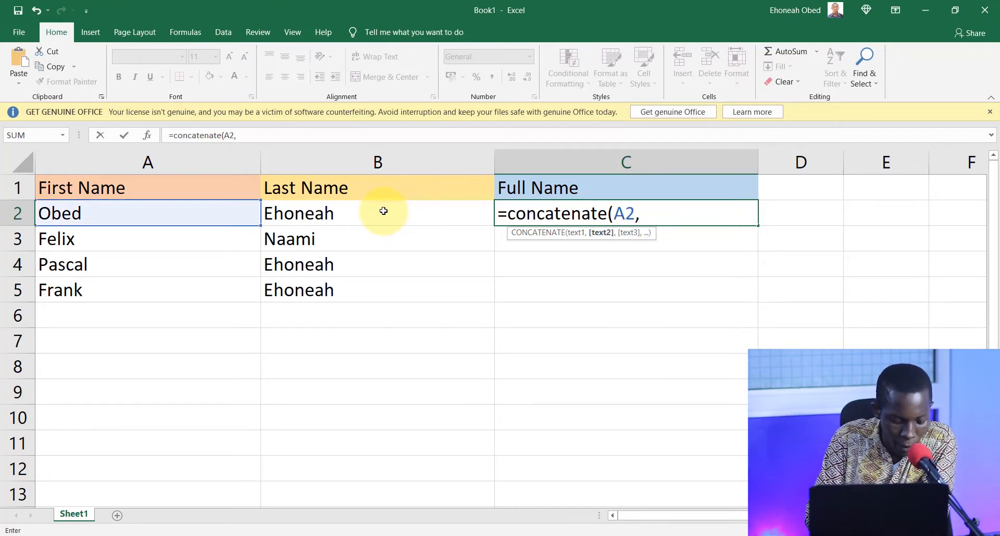
{"action": "type", "text": "B2"}
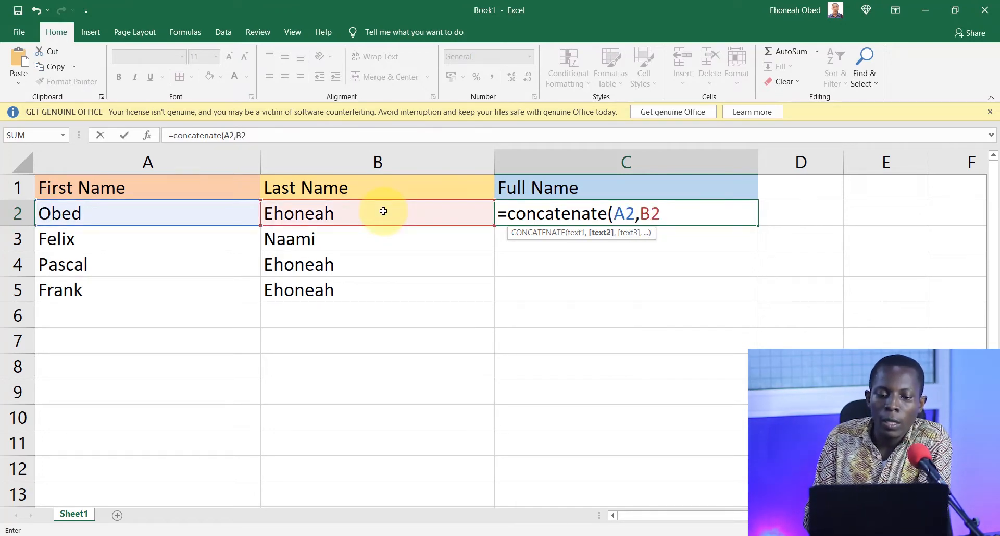
{"action": "type", "text": ")"}
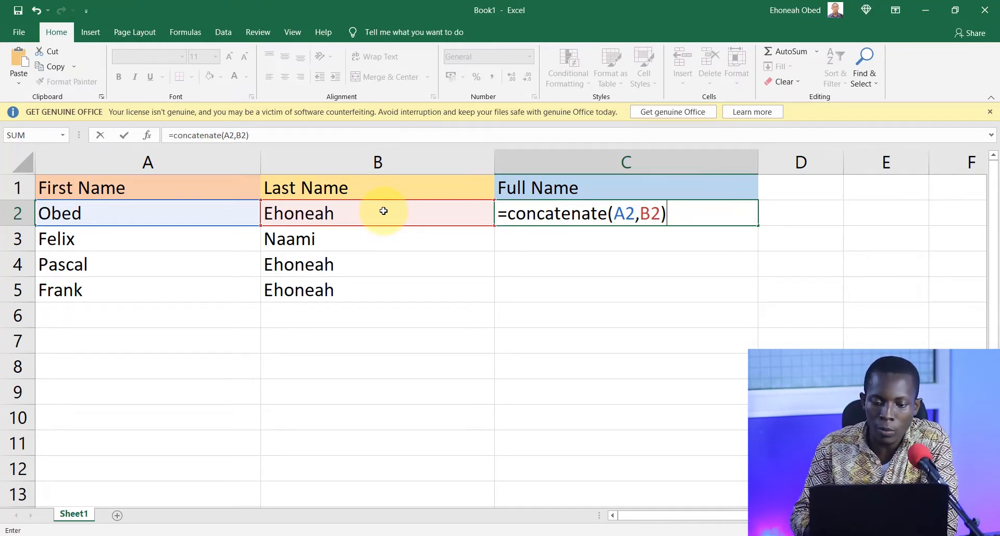
{"action": "key", "text": "Return"}
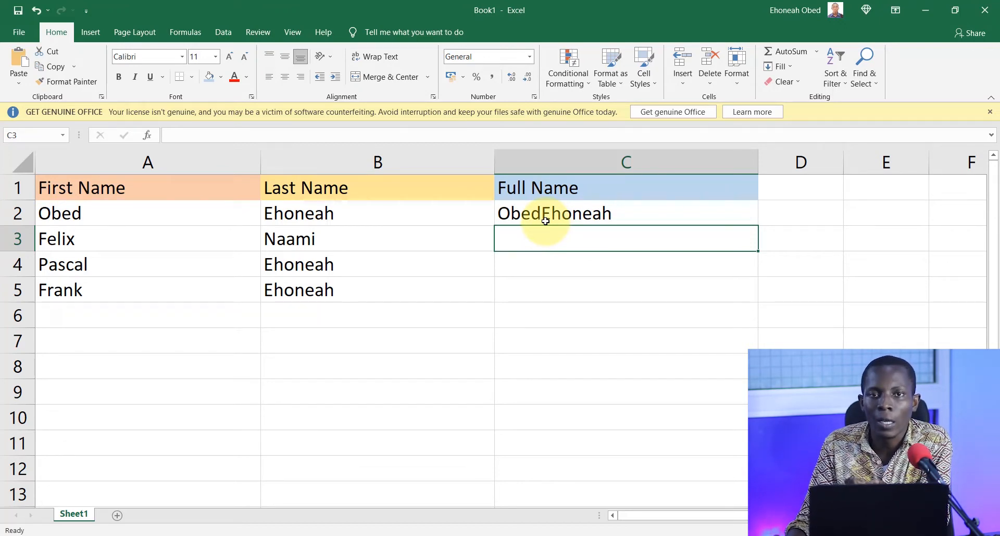
{"action": "left_click", "coordinate": [547, 211]}
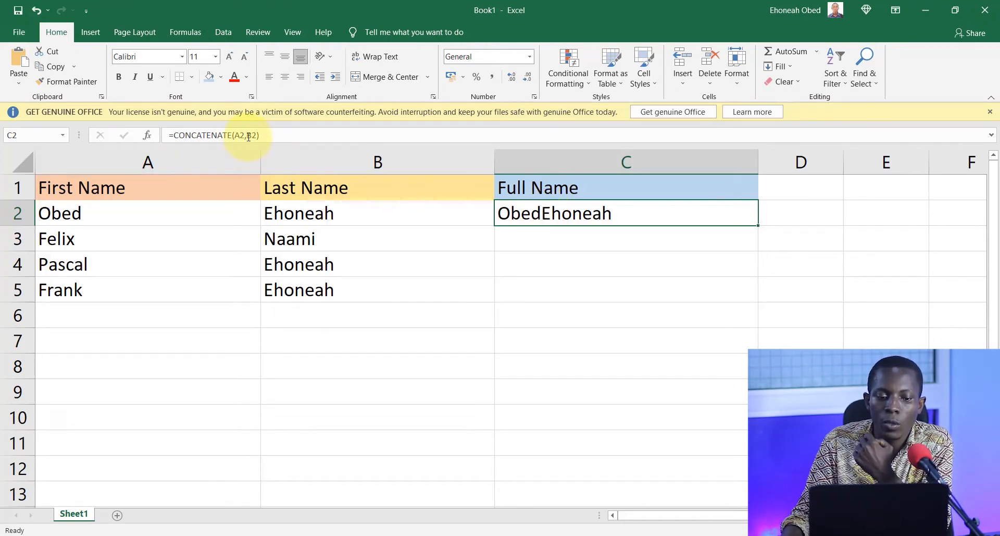
{"action": "left_click", "coordinate": [249, 136]}
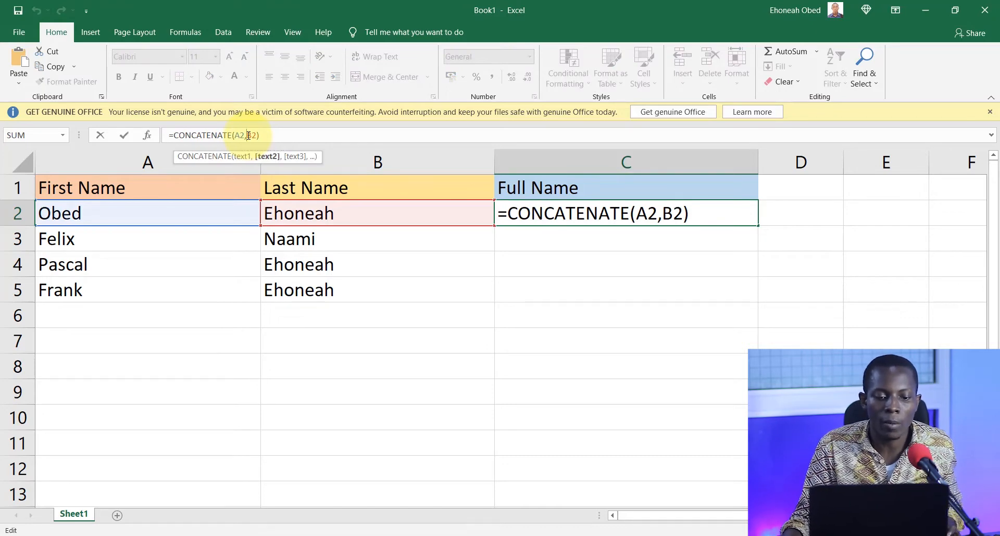
{"action": "left_click", "coordinate": [385, 285]}
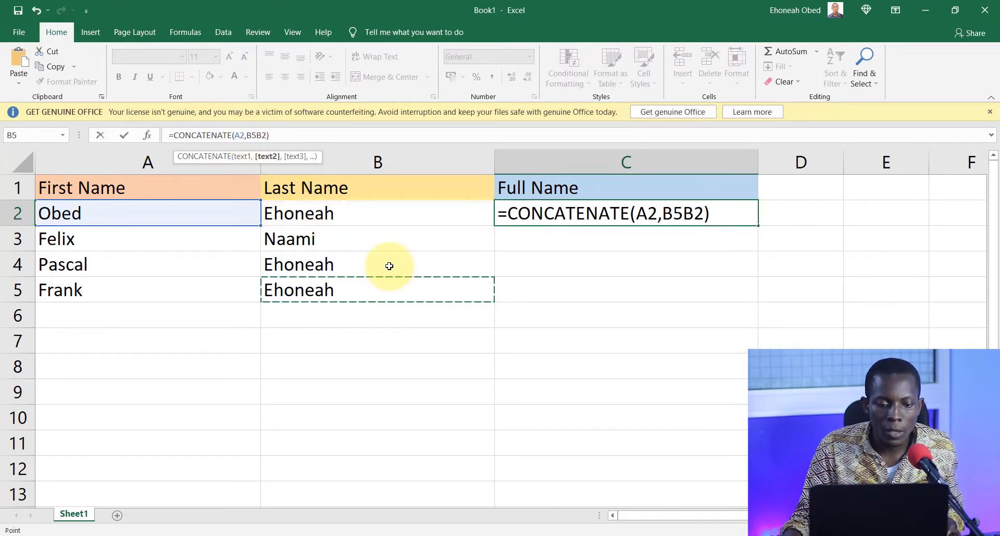
{"action": "left_click", "coordinate": [393, 208]}
{"action": "left_click", "coordinate": [393, 162]}
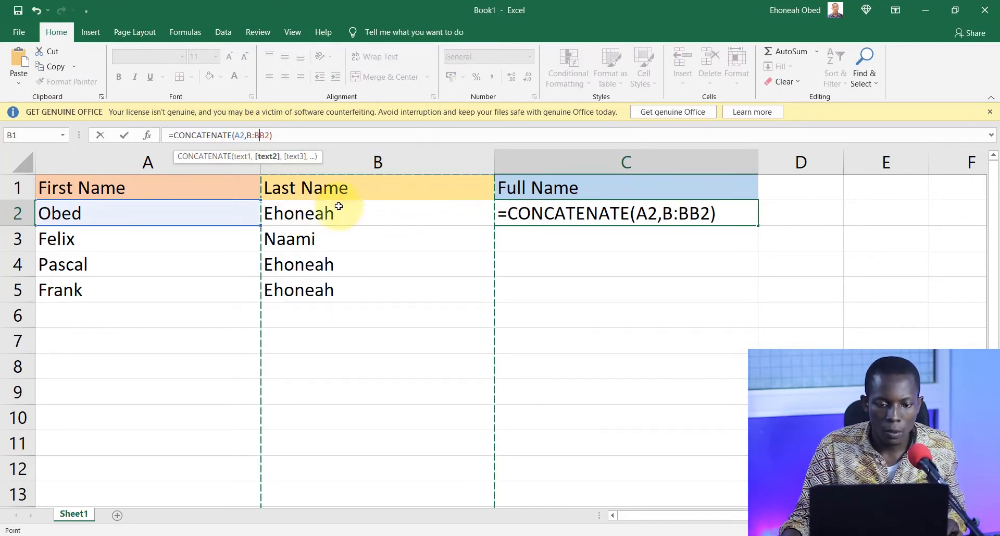
{"action": "left_click", "coordinate": [598, 218]}
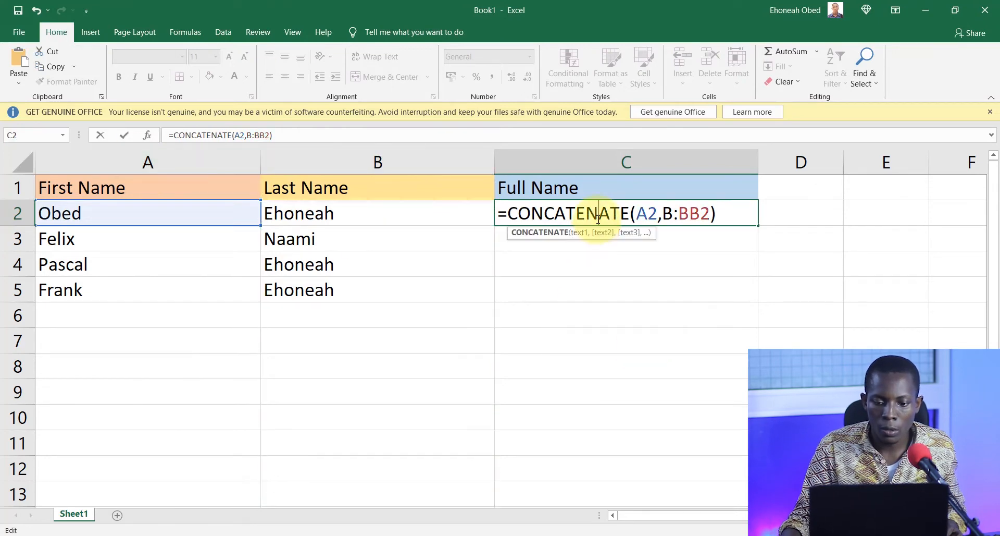
{"action": "key", "text": "Return"}
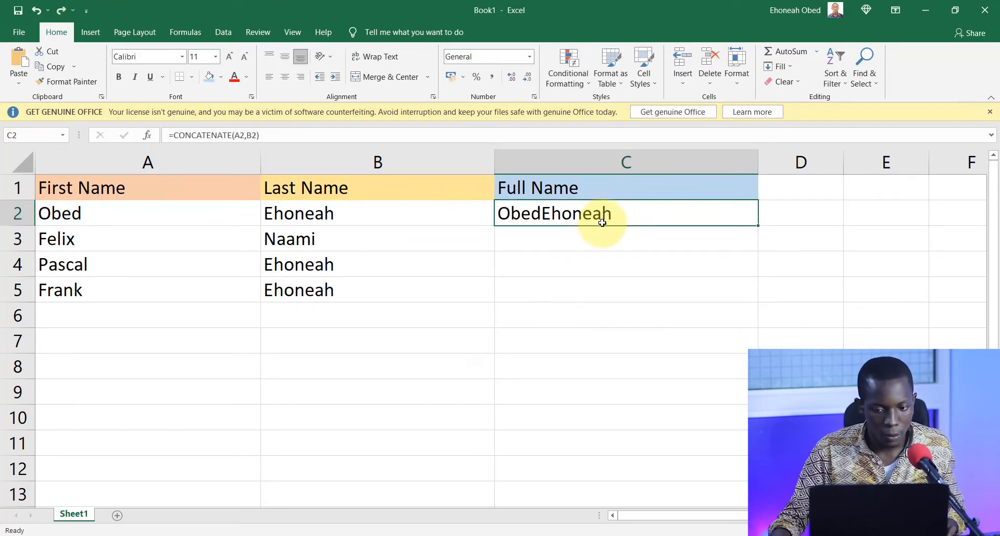
{"action": "left_click", "coordinate": [619, 246]}
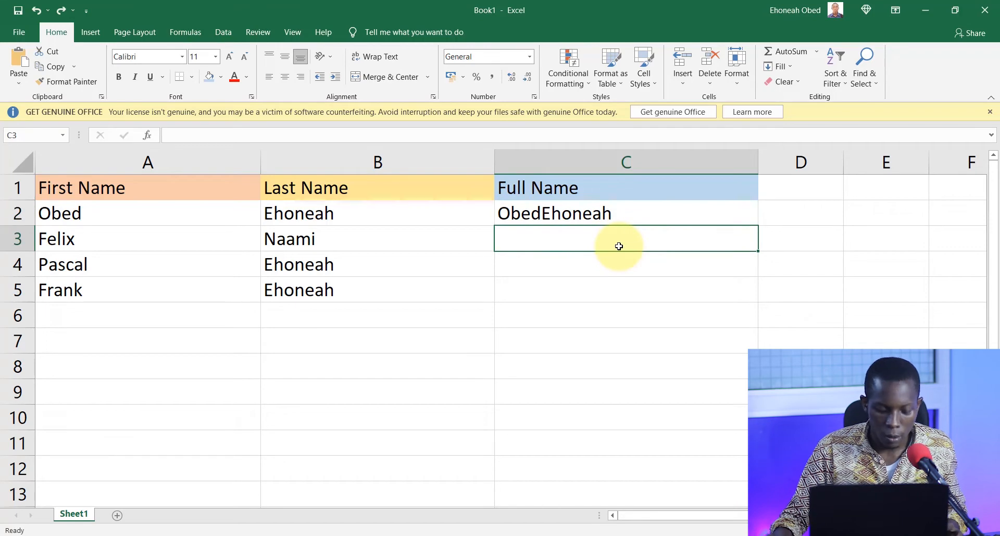
- Add a quoted space as a separate argument between A2 and B2, making the C2 formula =CONCATENATE(A2, " ",B2)
{"action": "scroll", "coordinate": [620, 251], "scroll_direction": "up", "scroll_amount": 2}
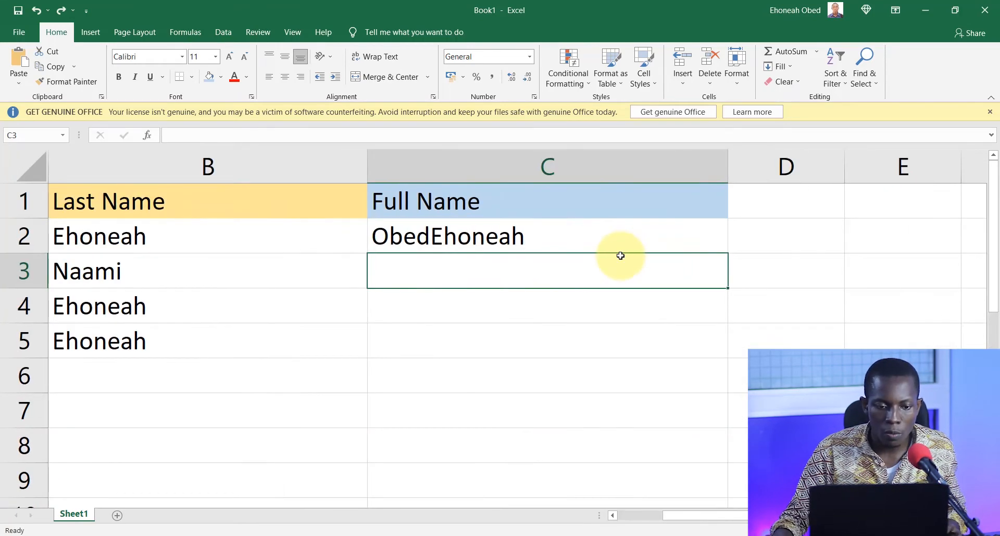
{"action": "left_click_drag", "start_coordinate": [670, 518], "coordinate": [607, 516]}
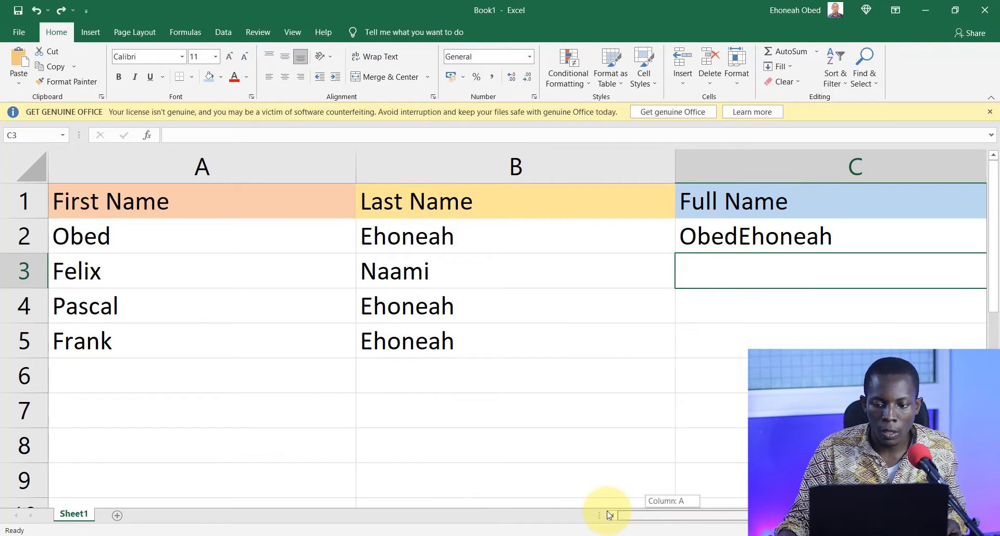
{"action": "left_click", "coordinate": [336, 136]}
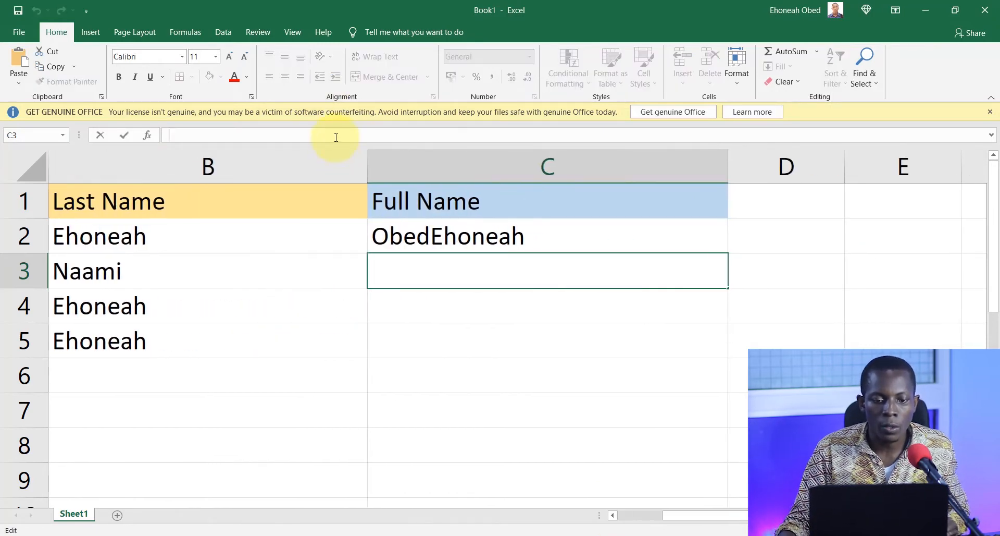
{"action": "left_click", "coordinate": [487, 237]}
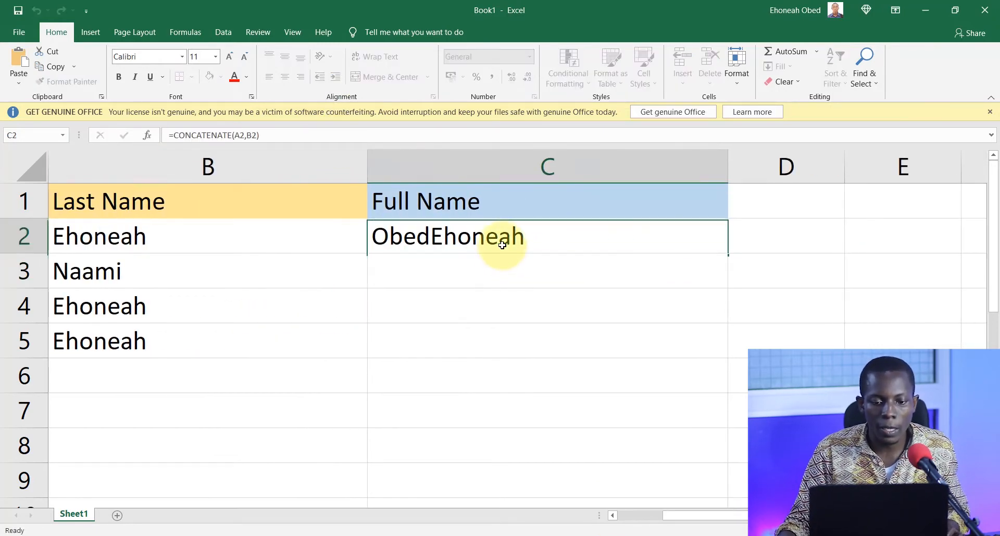
{"action": "left_click", "coordinate": [245, 137]}
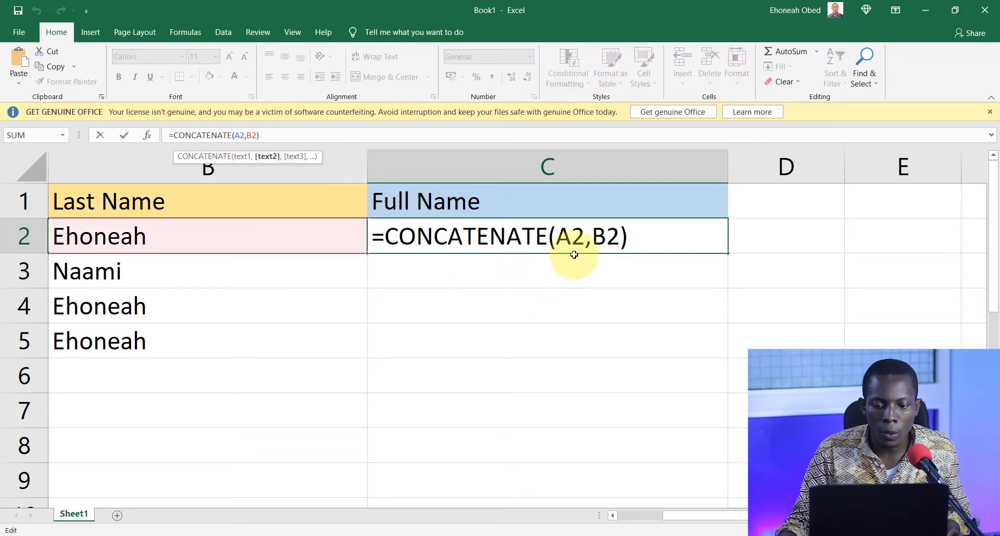
{"action": "left_click", "coordinate": [594, 246]}
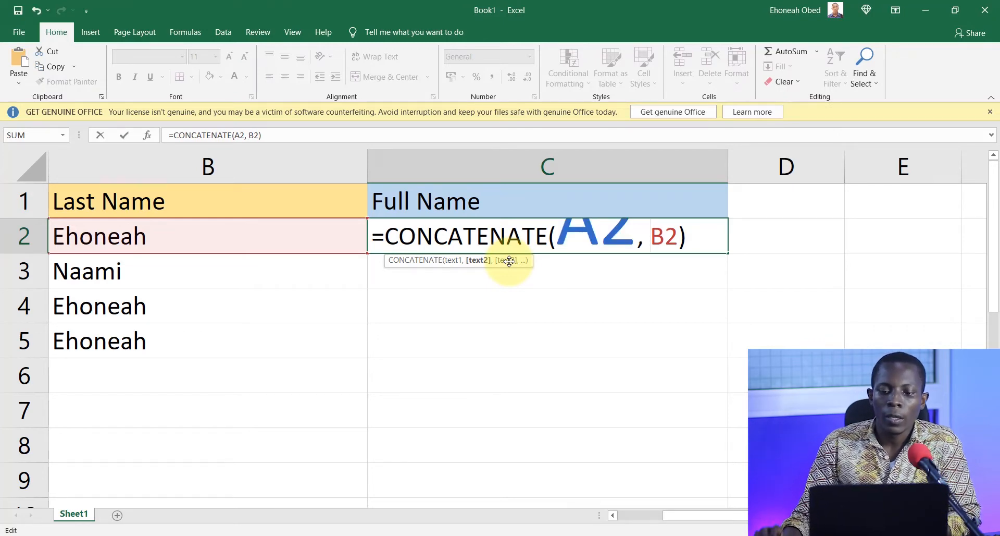
{"action": "type", "text": "\""}
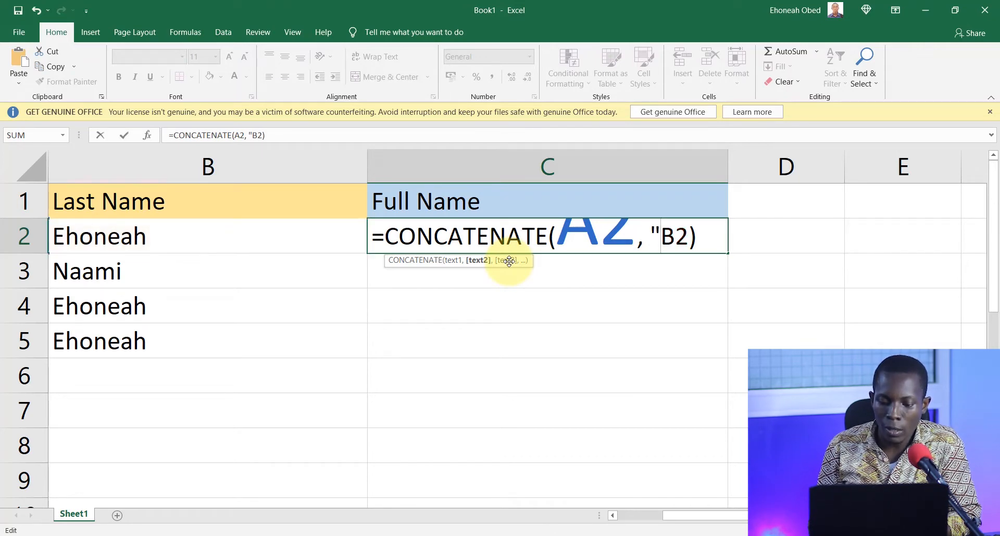
{"action": "type", "text": "\""}
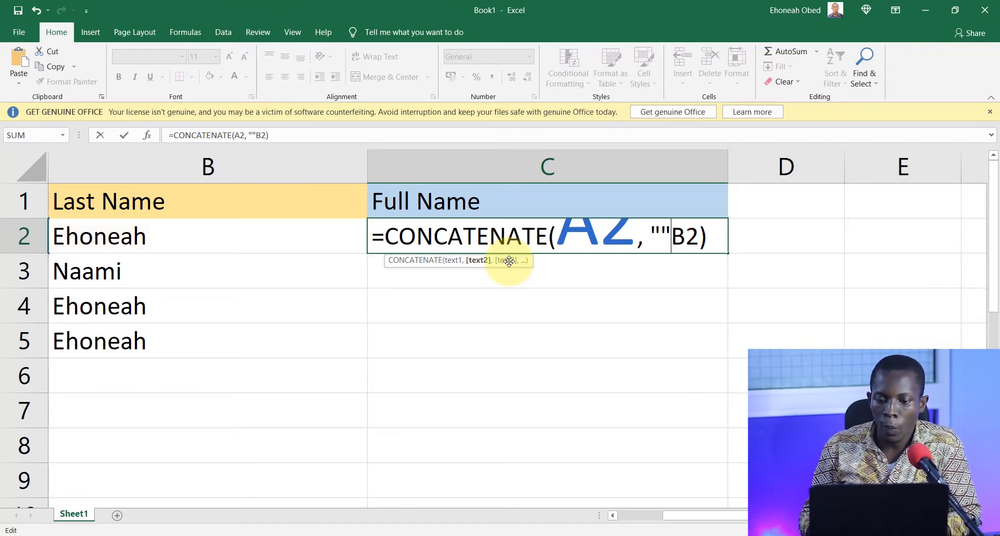
{"action": "key", "text": "Left"}
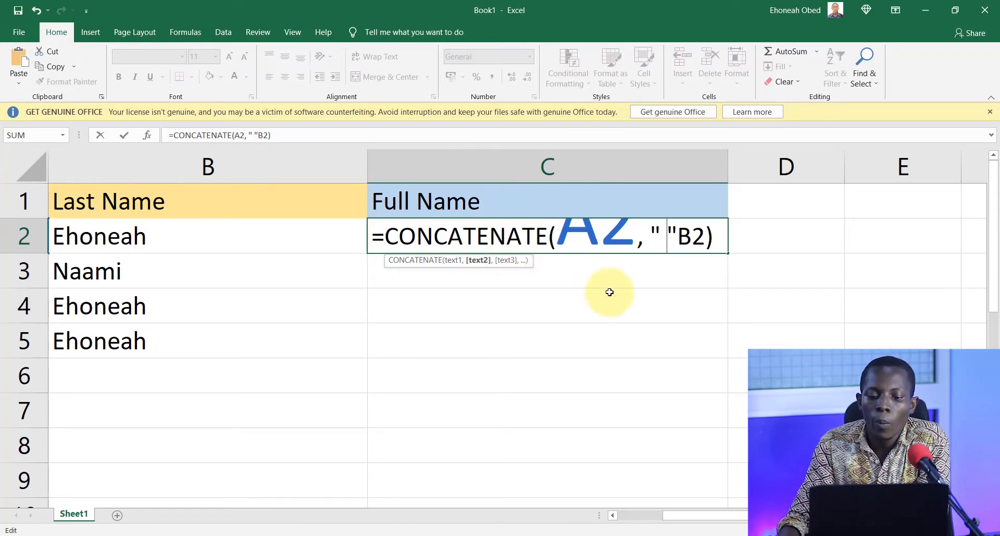
{"action": "key", "text": "Right"}
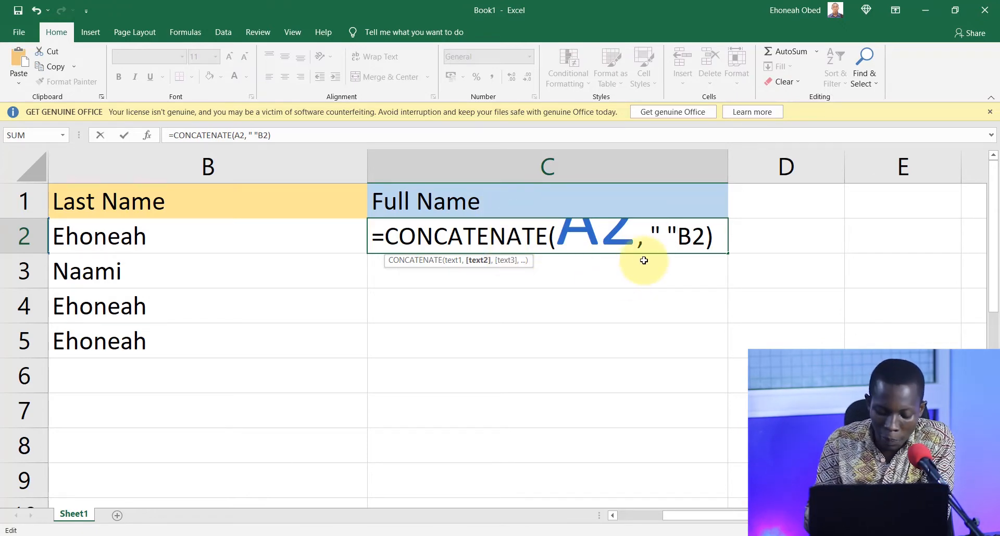
{"action": "type", "text": ","}
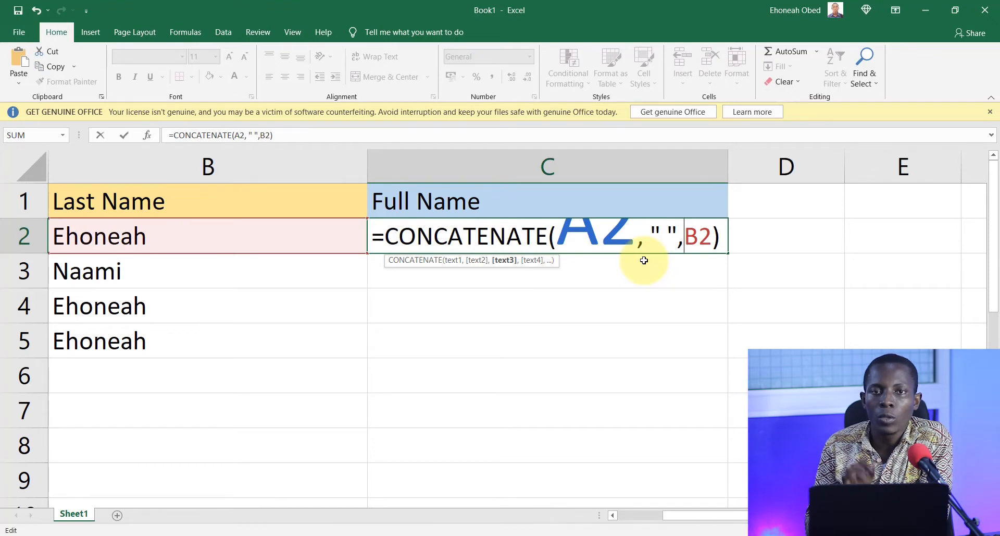
{"action": "key", "text": "Return"}
- Replace the space inside the quotation marks with a comma, making the C2 formula =CONCATENATE(A2, ",",B2)
{"action": "left_click", "coordinate": [438, 246]}
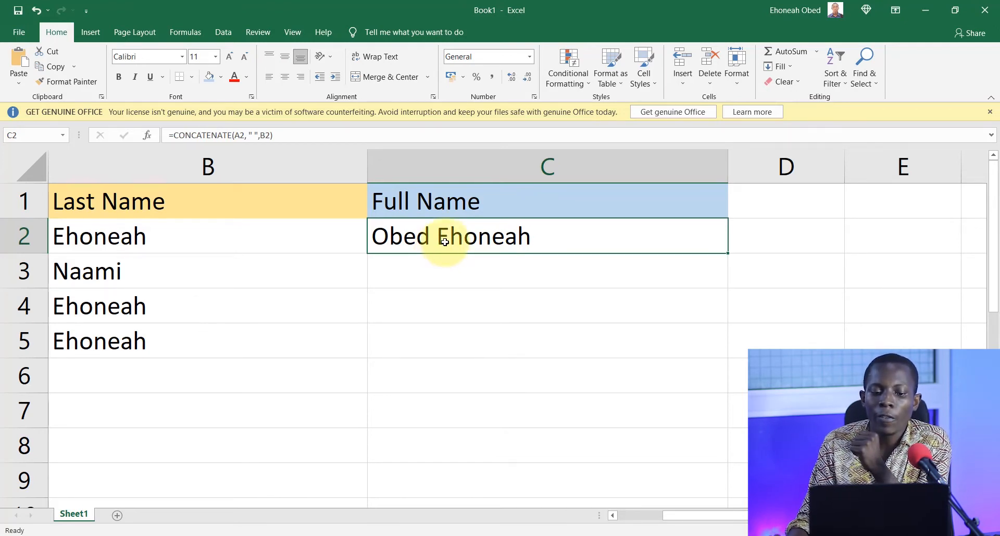
{"action": "left_click", "coordinate": [285, 135]}
{"action": "left_click", "coordinate": [614, 230]}
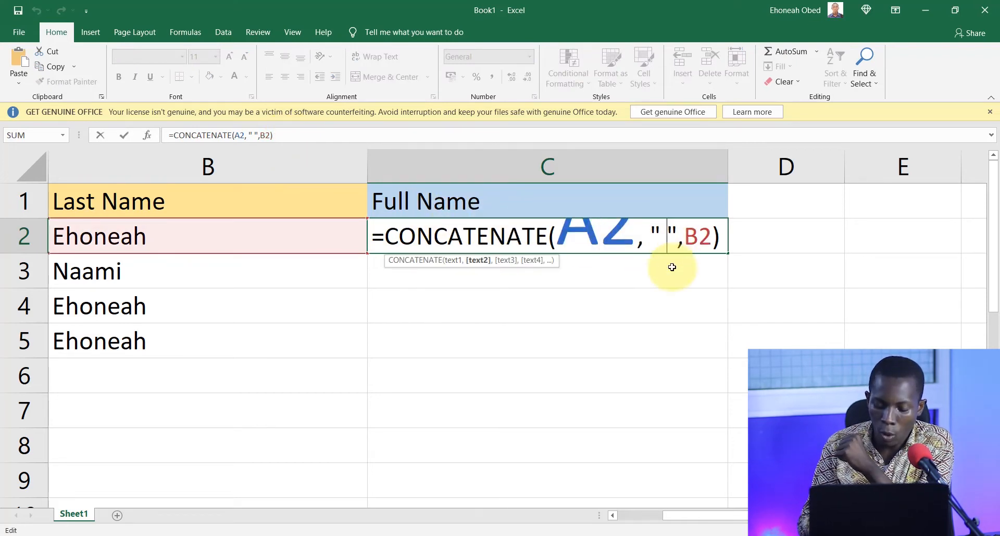
{"action": "key", "text": "BackSpace"}
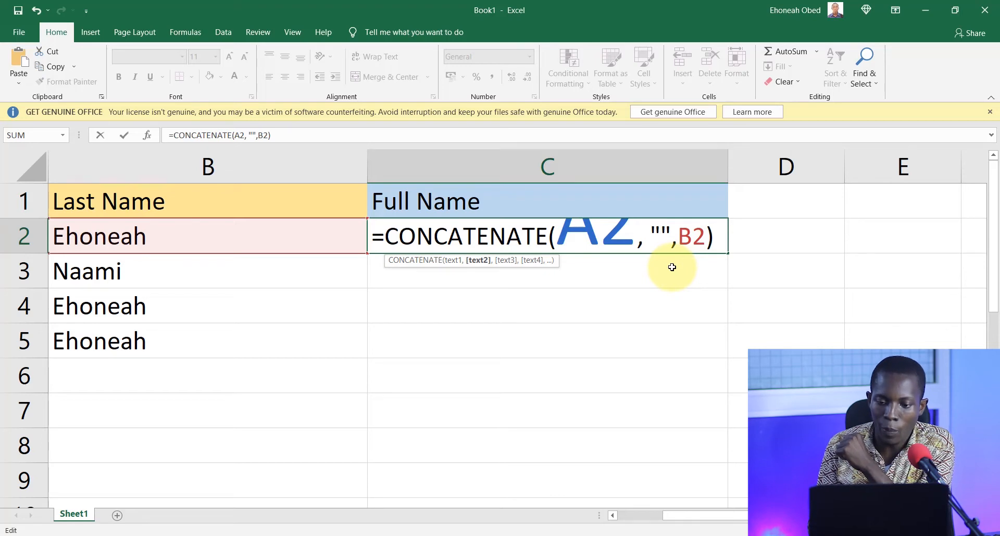
{"action": "type", "text": ","}
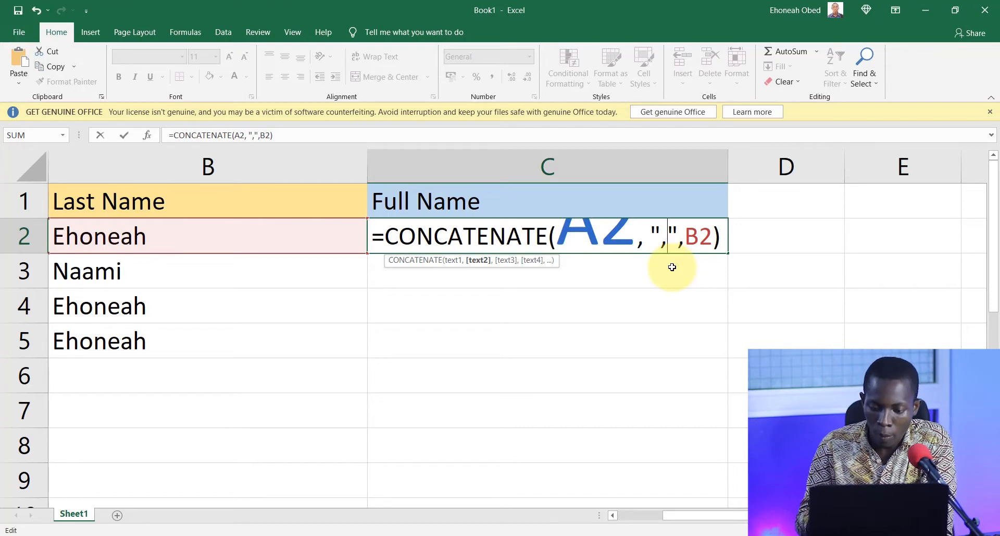
{"action": "key", "text": "Return"}
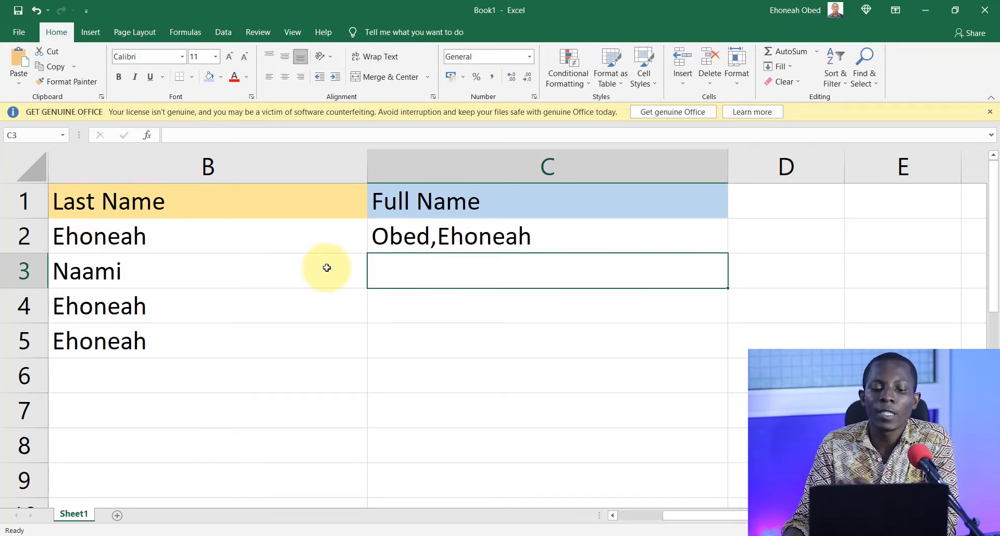
- Add a space after the comma inside the quotation marks, making the C2 formula =CONCATENATE(A2, ", ",B2)
{"action": "left_click", "coordinate": [447, 237]}
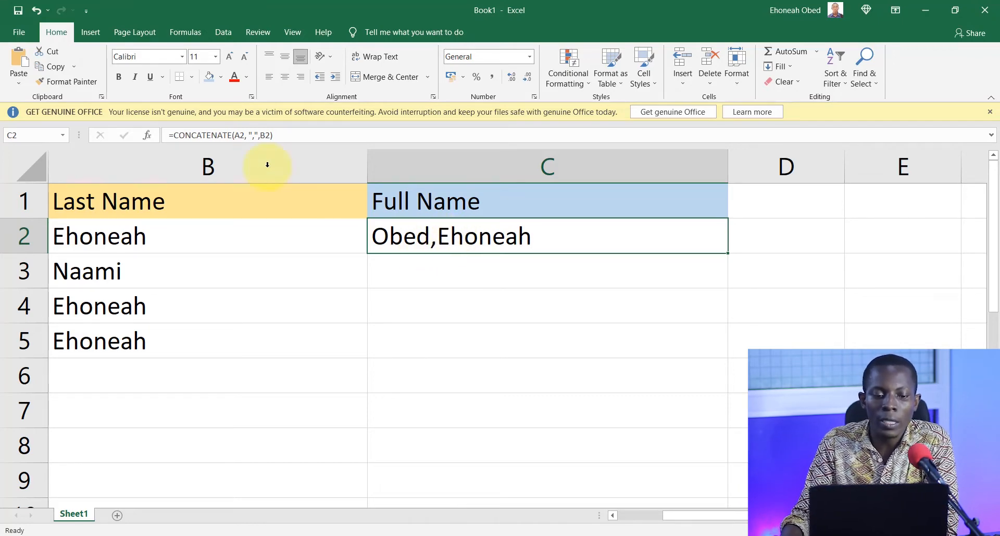
{"action": "left_click", "coordinate": [221, 135]}
{"action": "left_click", "coordinate": [616, 238]}
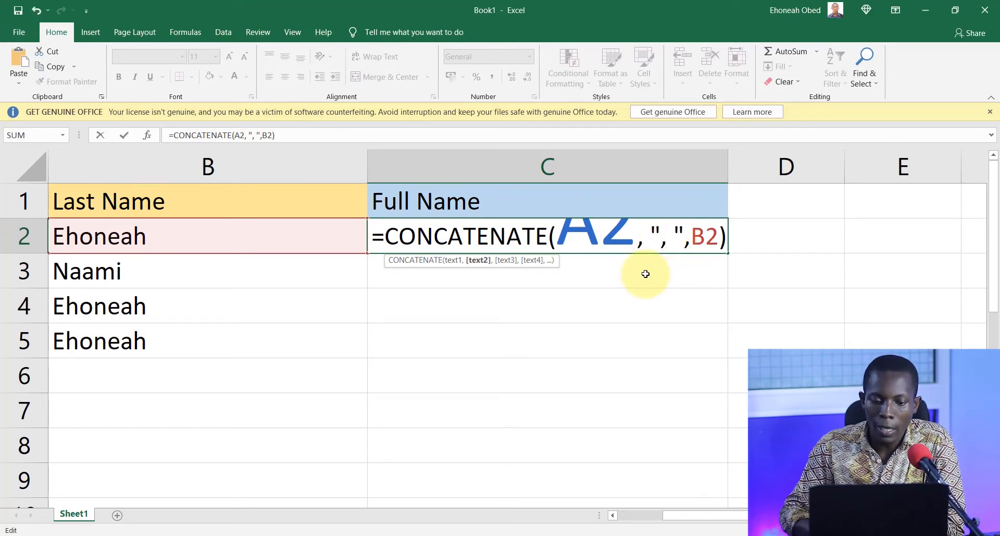
{"action": "key", "text": "Return"}
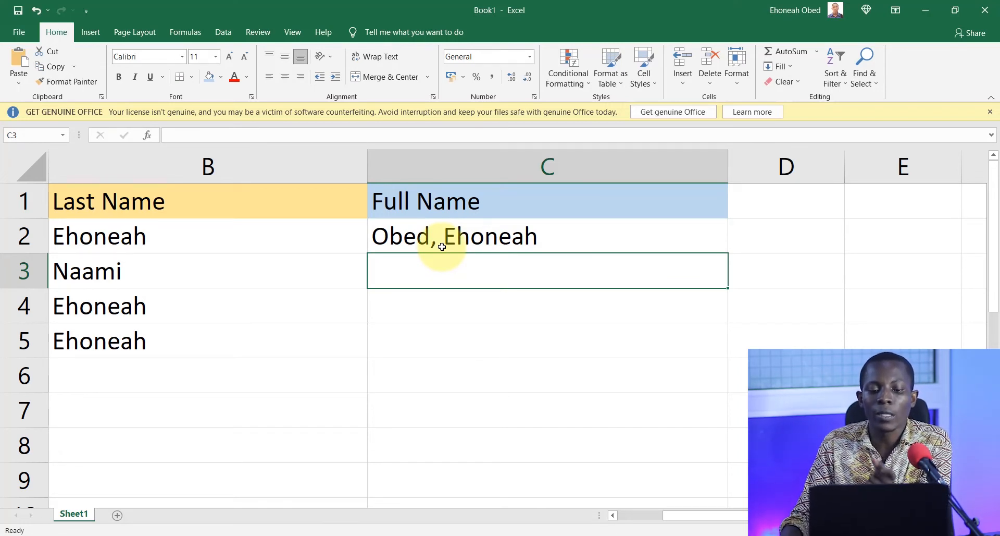
- Replace the comma separator with a plus sign followed by a space, making the C2 formula =CONCATENATE(A2, "+ ",B2)
{"action": "left_click", "coordinate": [535, 241]}
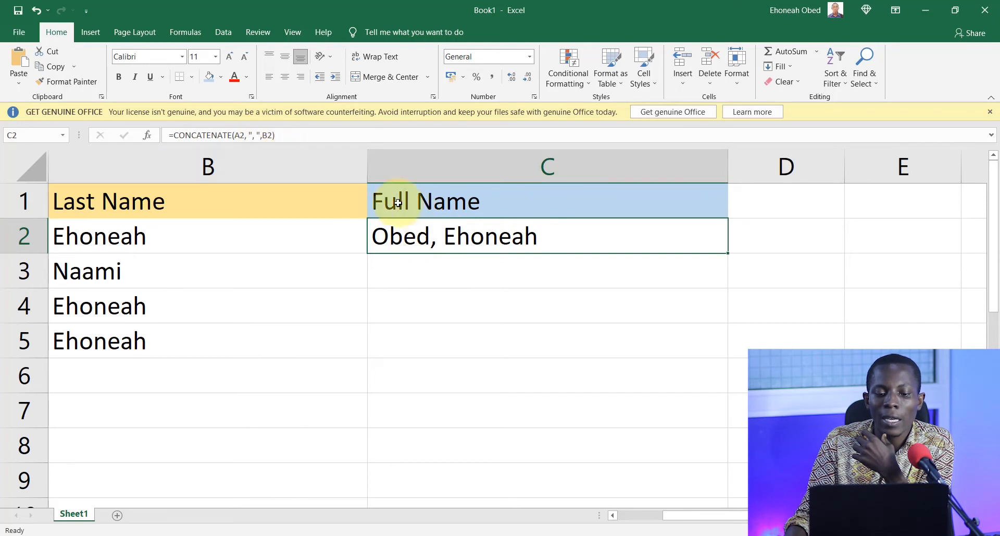
{"action": "left_click", "coordinate": [263, 135]}
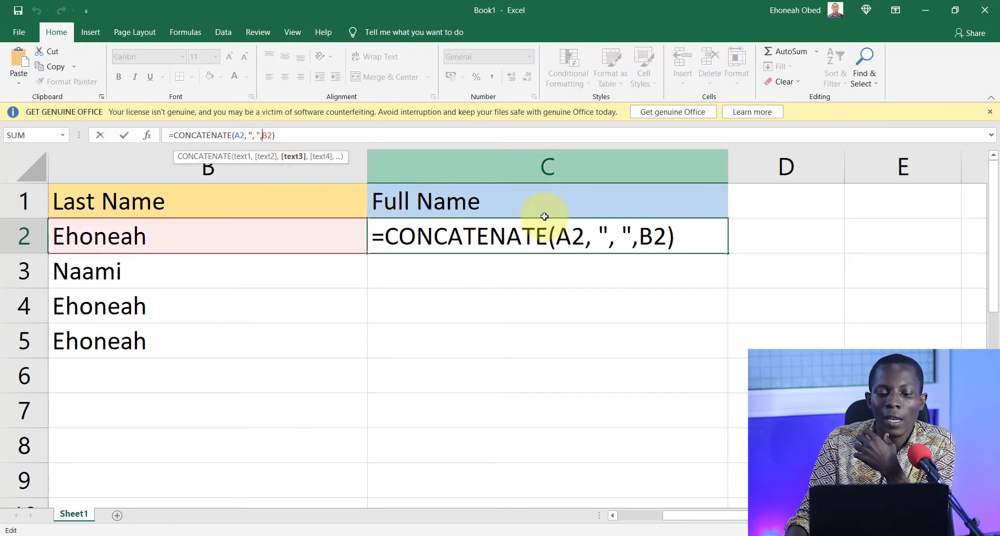
{"action": "left_click", "coordinate": [621, 239]}
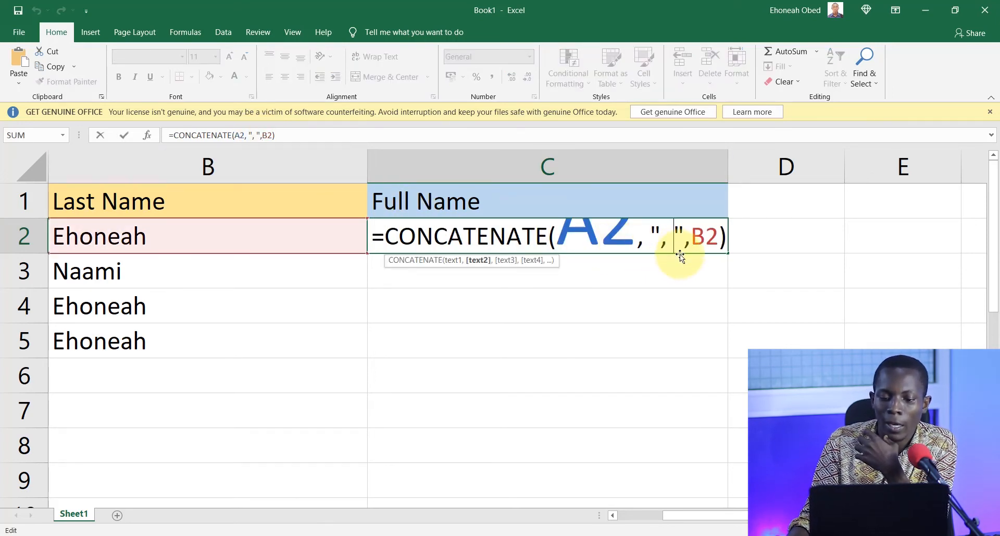
{"action": "key", "text": "BackSpace"}
{"action": "key", "text": "BackSpace"}
{"action": "type", "text": "+"}
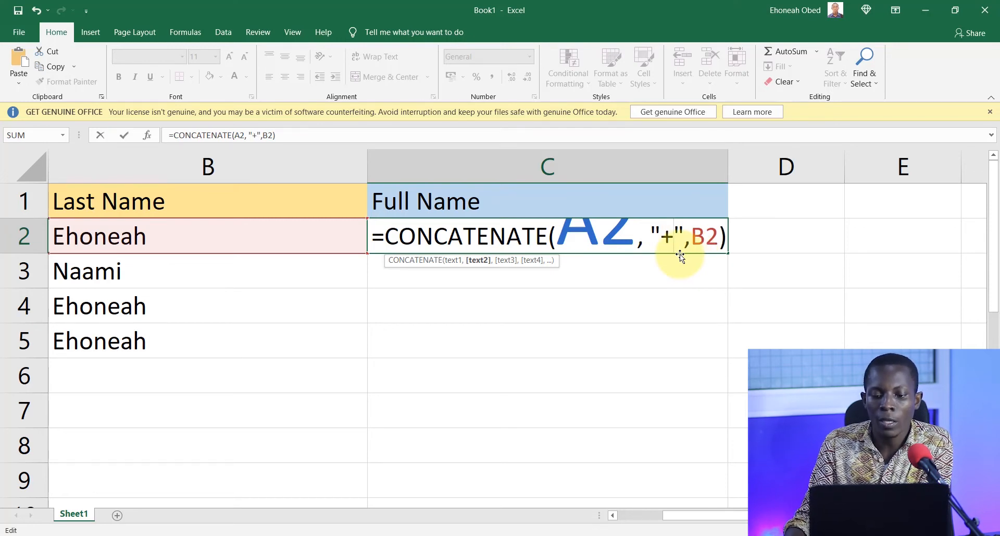
{"action": "key", "text": "Return"}
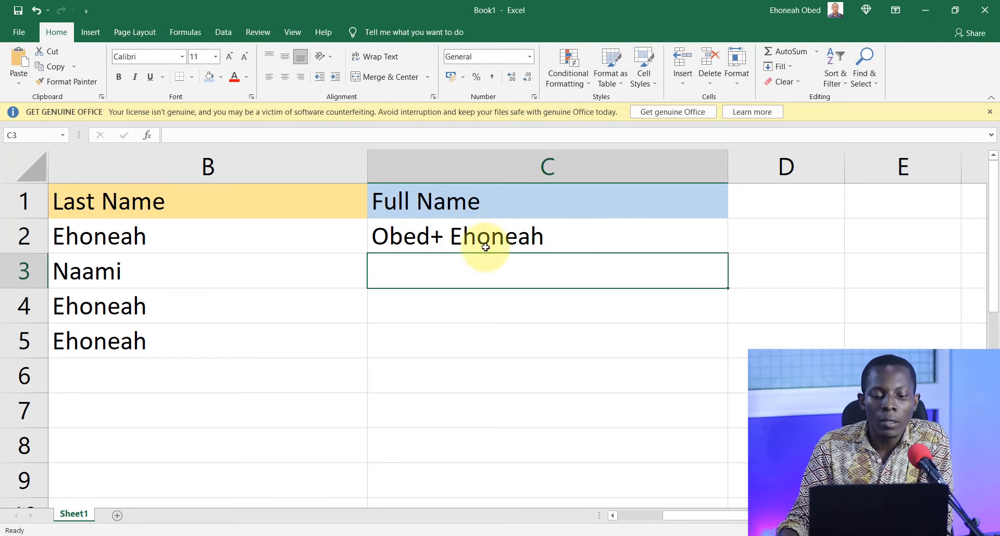
- Remove the plus sign and keep only a space as the separator, making the C2 formula =CONCATENATE(A2, " ",B2)
{"action": "left_click", "coordinate": [436, 230]}
{"action": "left_click", "coordinate": [255, 136]}
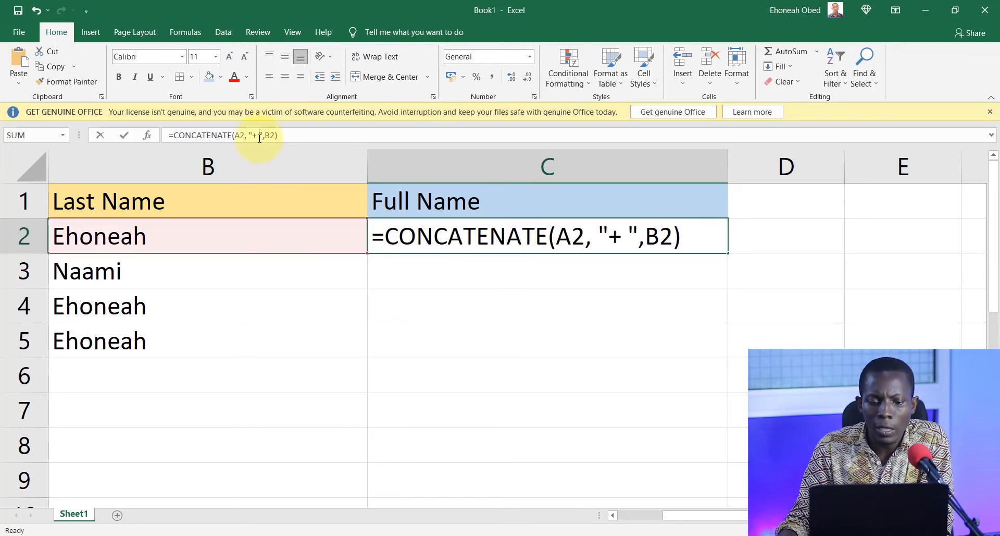
{"action": "left_click", "coordinate": [630, 237]}
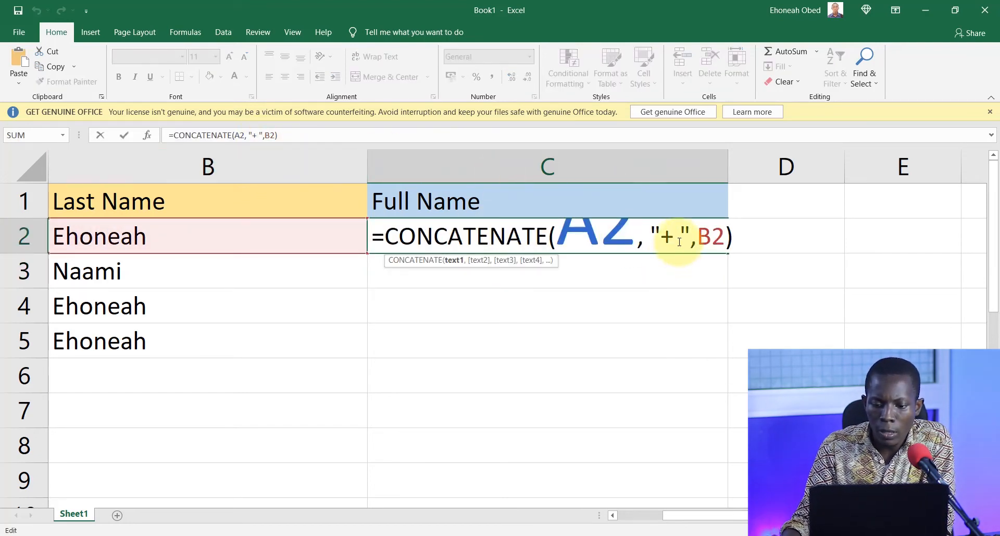
{"action": "key", "text": "BackSpace"}
{"action": "key", "text": "BackSpace"}
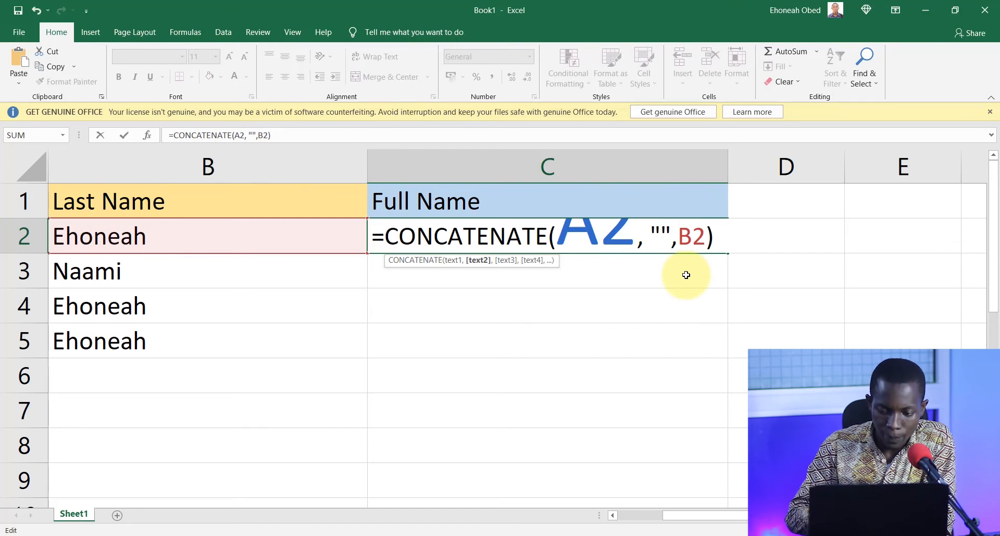
{"action": "key", "text": "Return"}
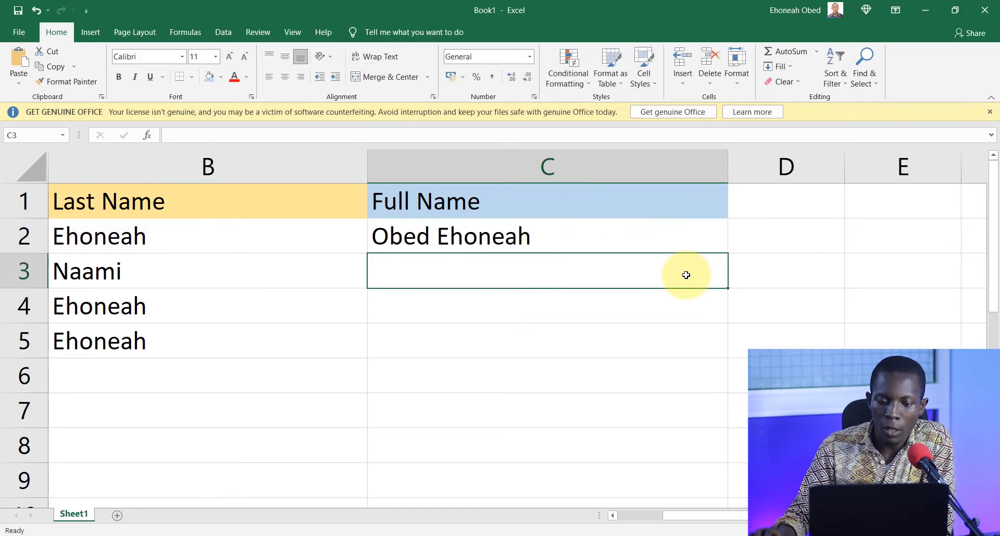
- Fill the C2 formula down through C5 to combine the first and last names in the remaining rows
{"action": "left_click", "coordinate": [560, 231]}
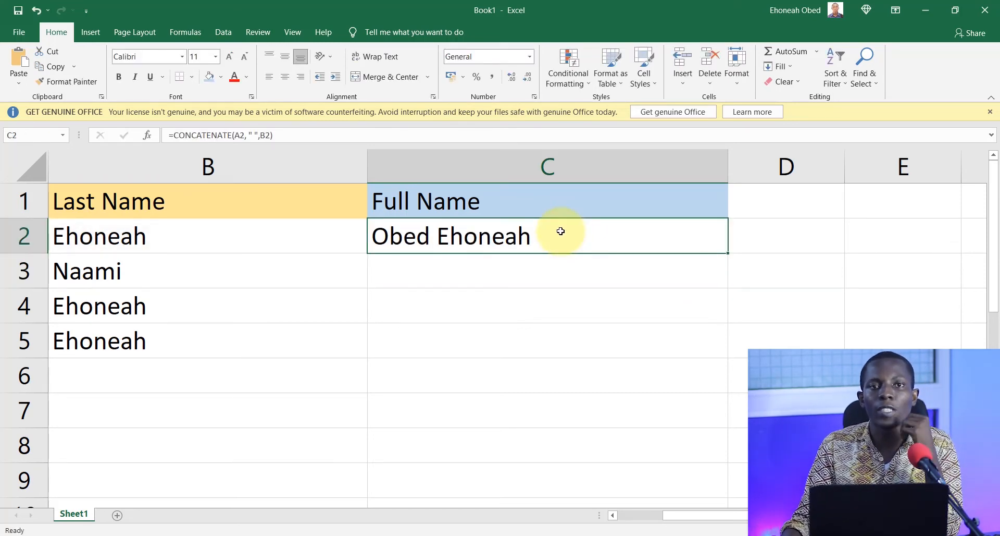
{"action": "left_click_drag", "start_coordinate": [729, 252], "coordinate": [736, 355]}
{"action": "left_click_drag", "start_coordinate": [639, 516], "coordinate": [632, 520]}
{"action": "left_click", "coordinate": [545, 346]}
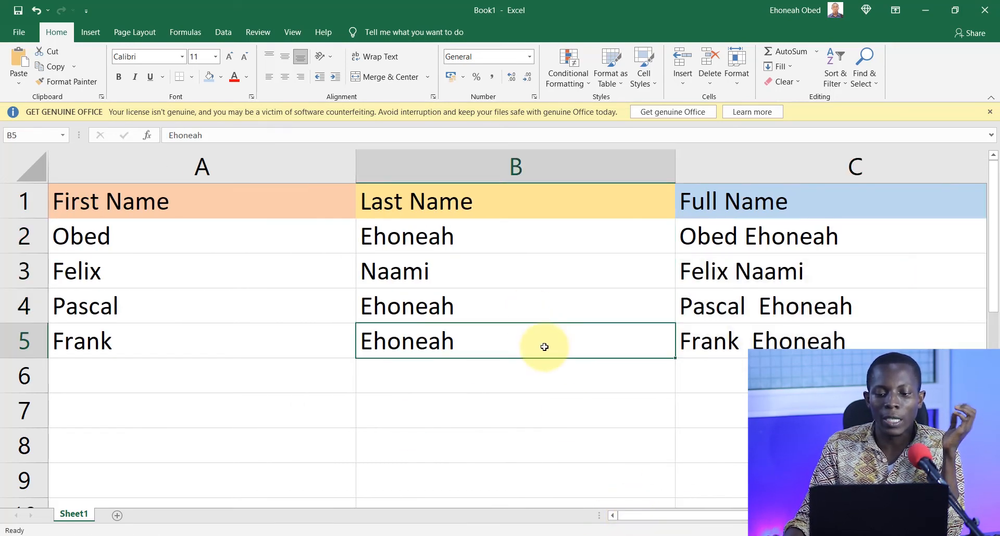